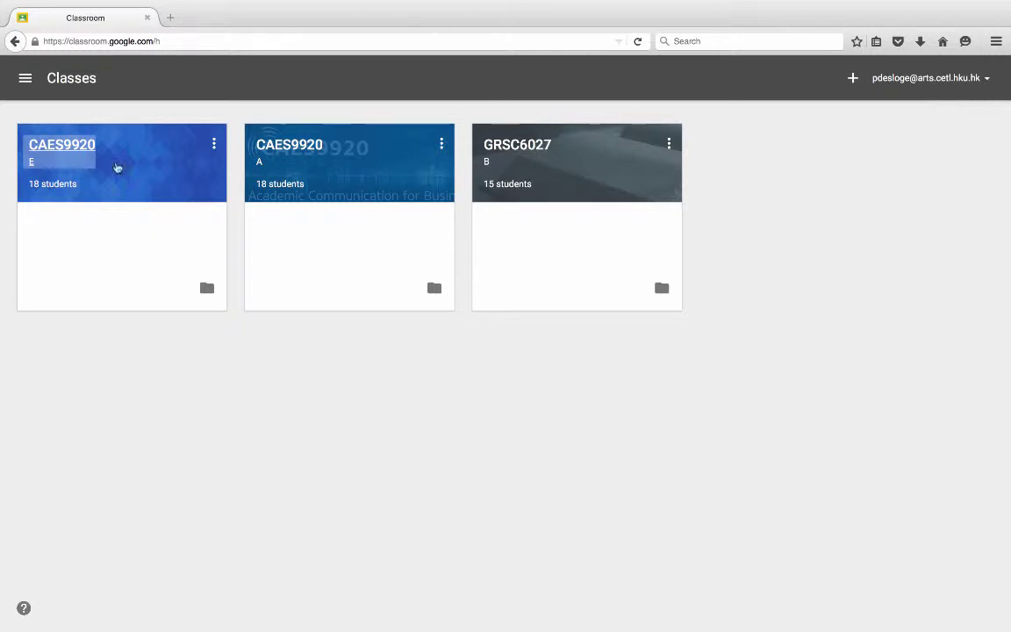
Open the CAES9920 A class and display the options for creating a new post in its stream
left_click(25, 79)
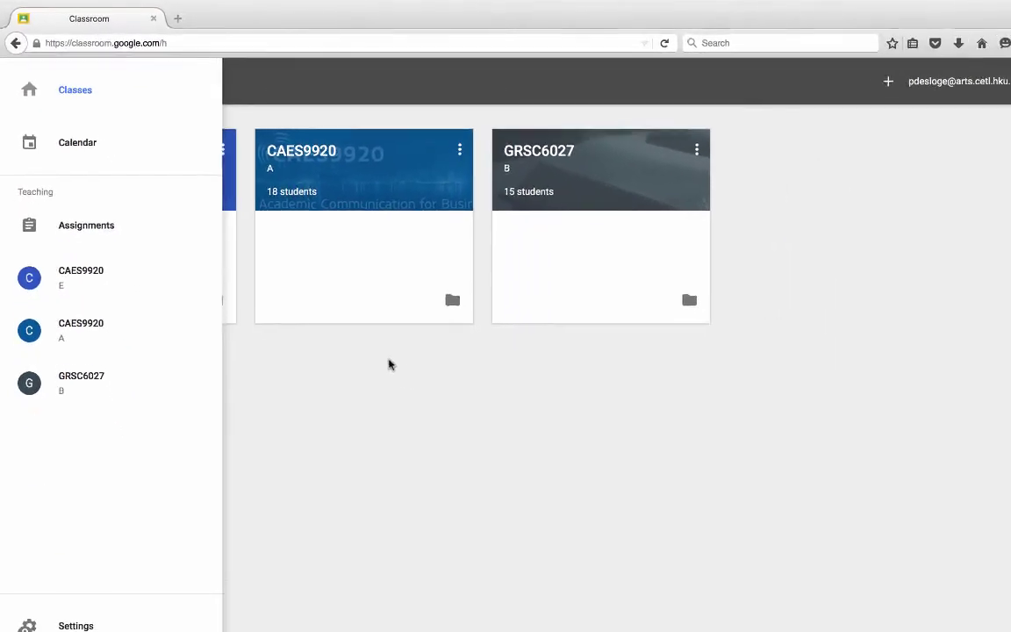
left_click(536, 502)
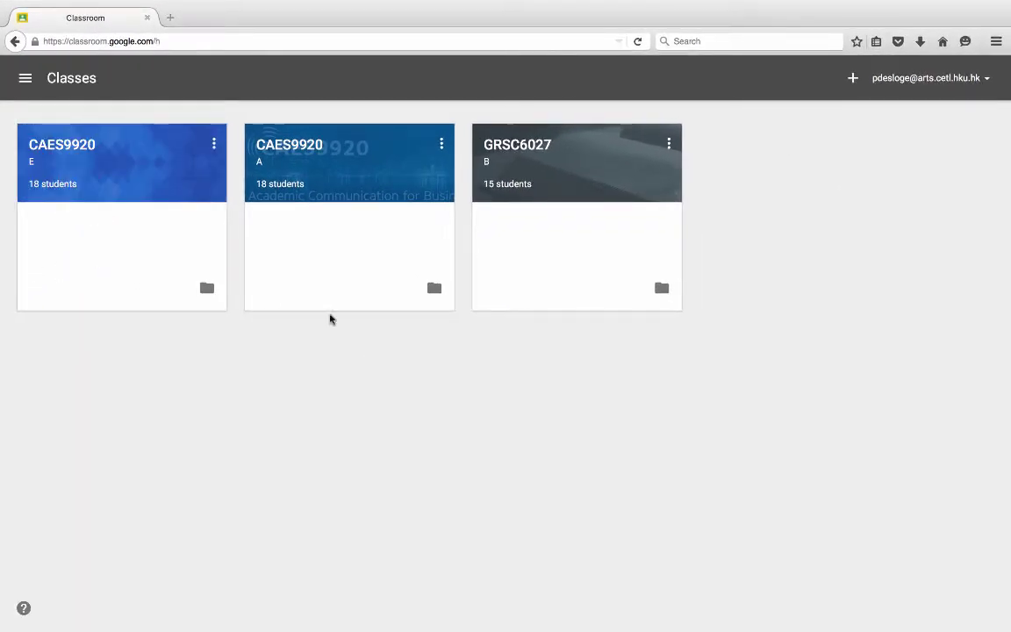
left_click(285, 154)
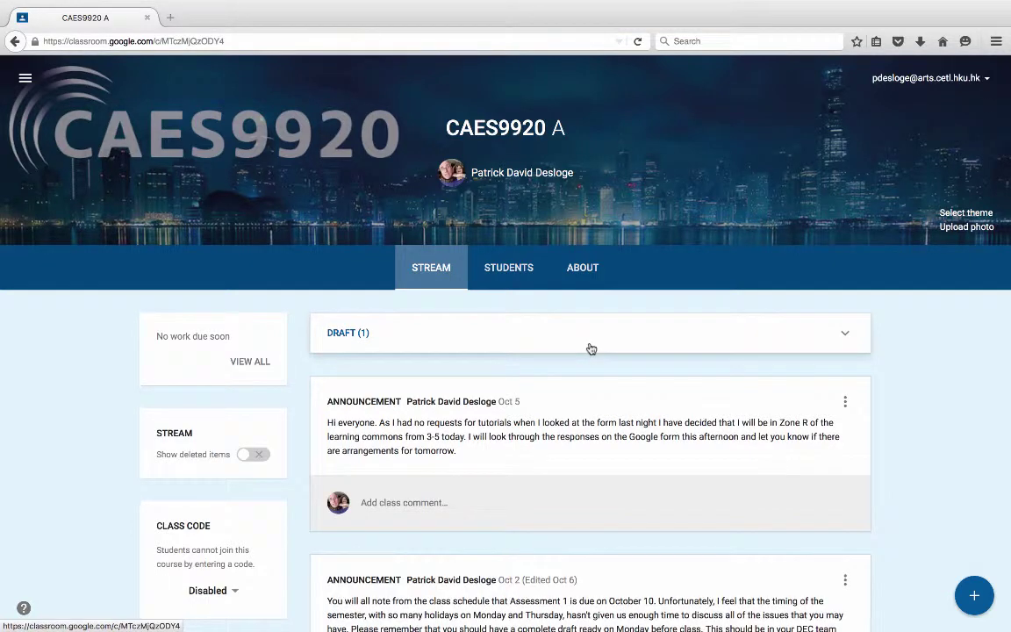
left_click(973, 598)
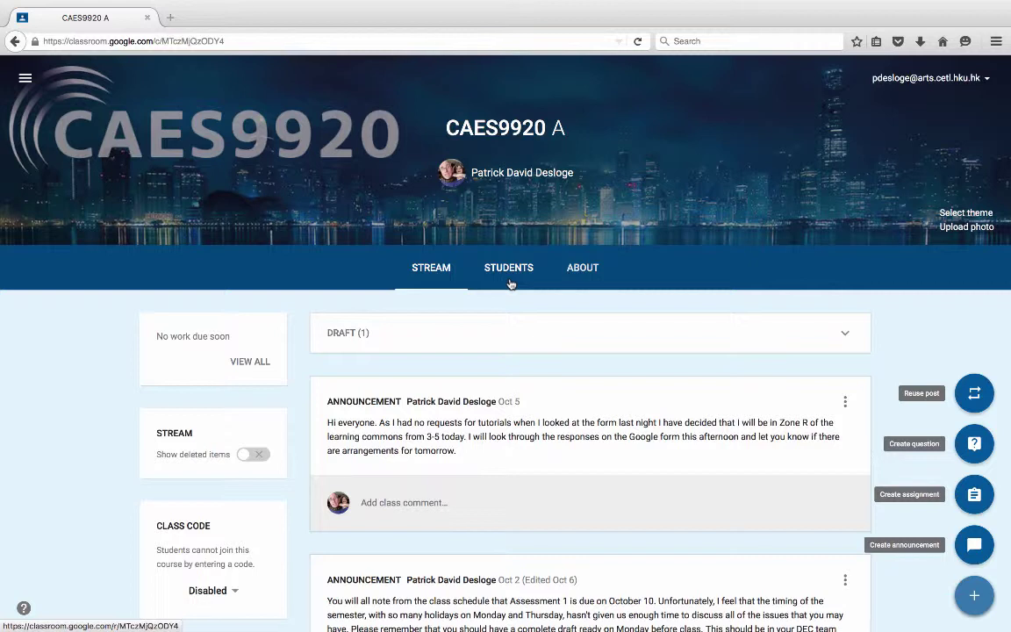
Open the CAES9920 A Google Drive folder from the class's About page
left_click(583, 271)
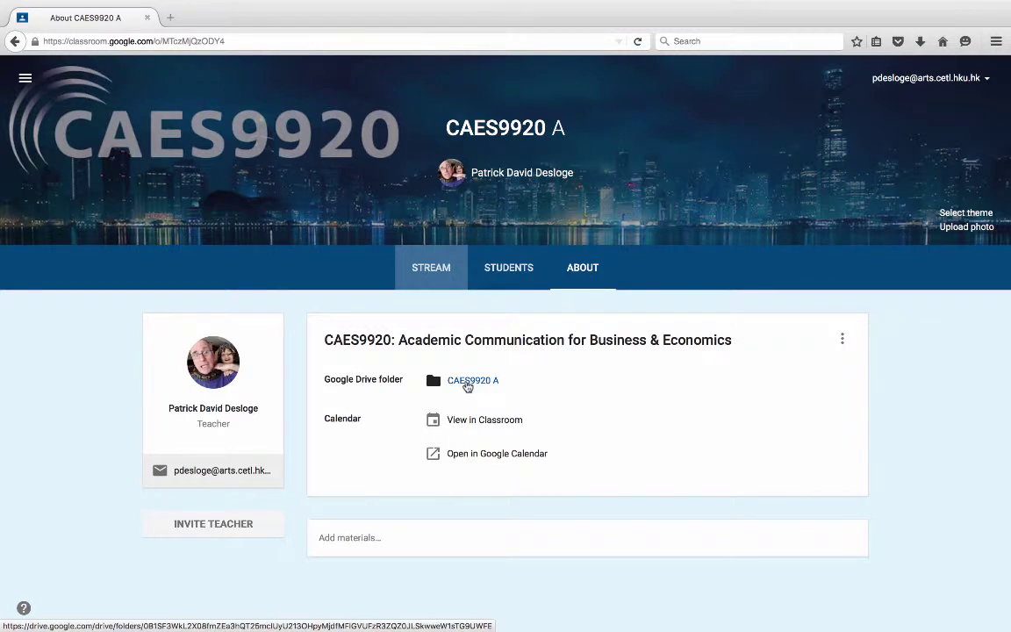
left_click(467, 382)
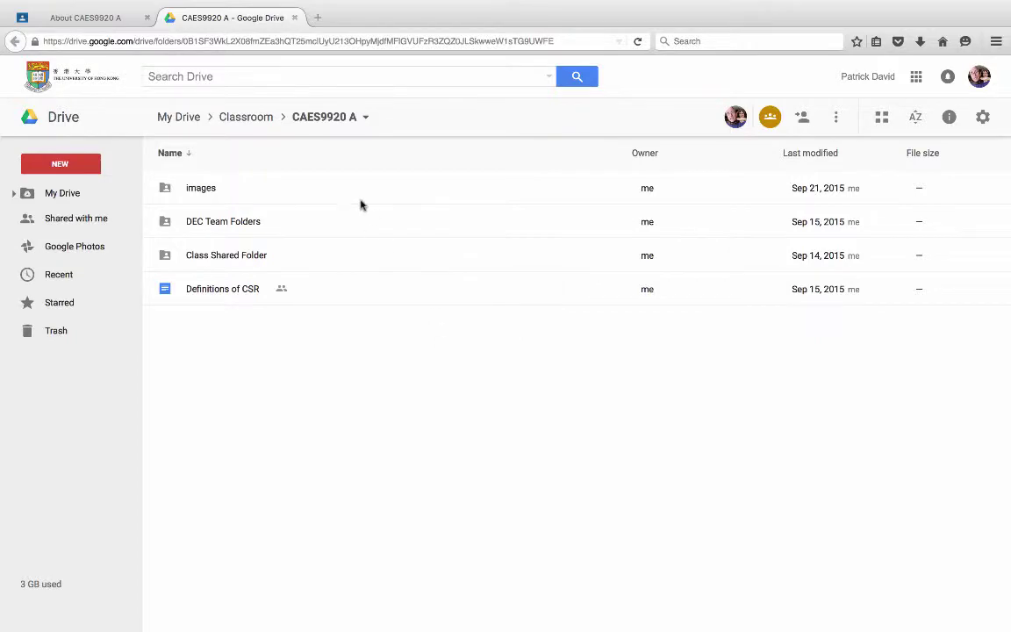
Look into the CAES9920 E folder within the parent Classroom folder and return to the CAES9920 A folder
left_click(239, 130)
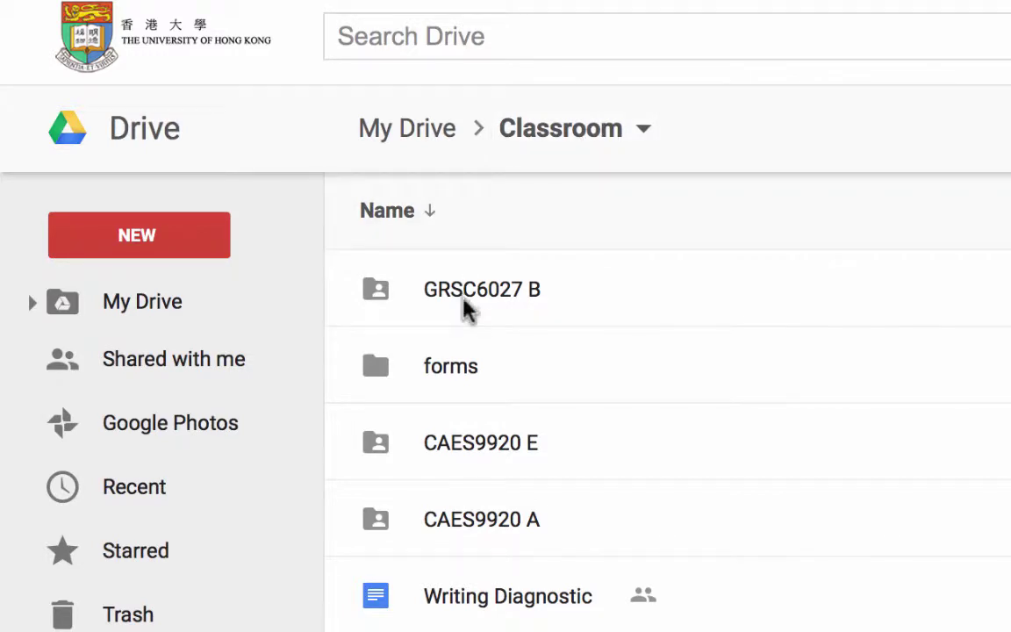
double_click(380, 449)
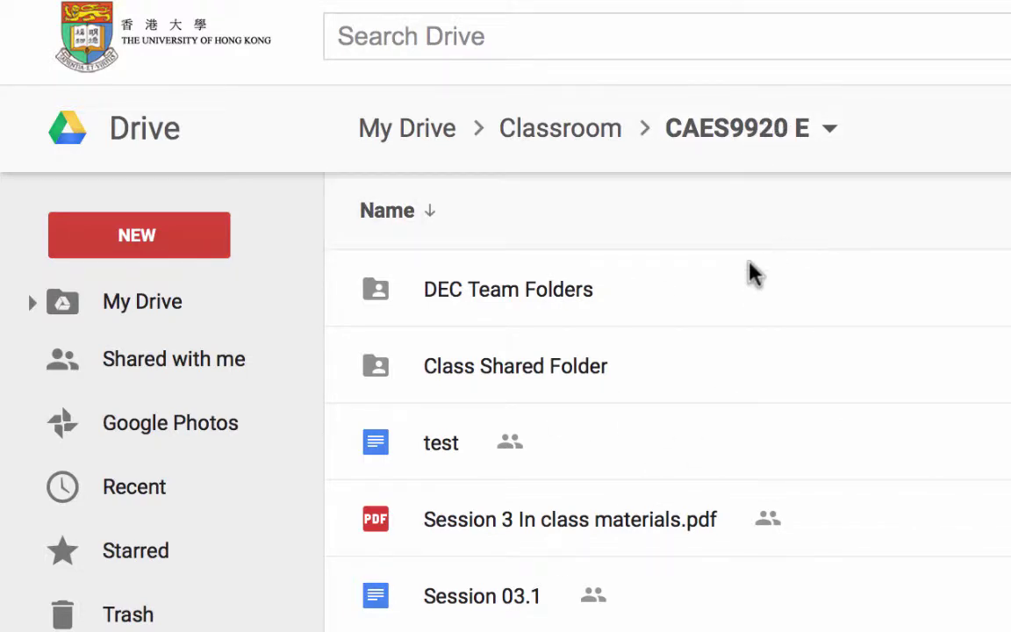
left_click(606, 140)
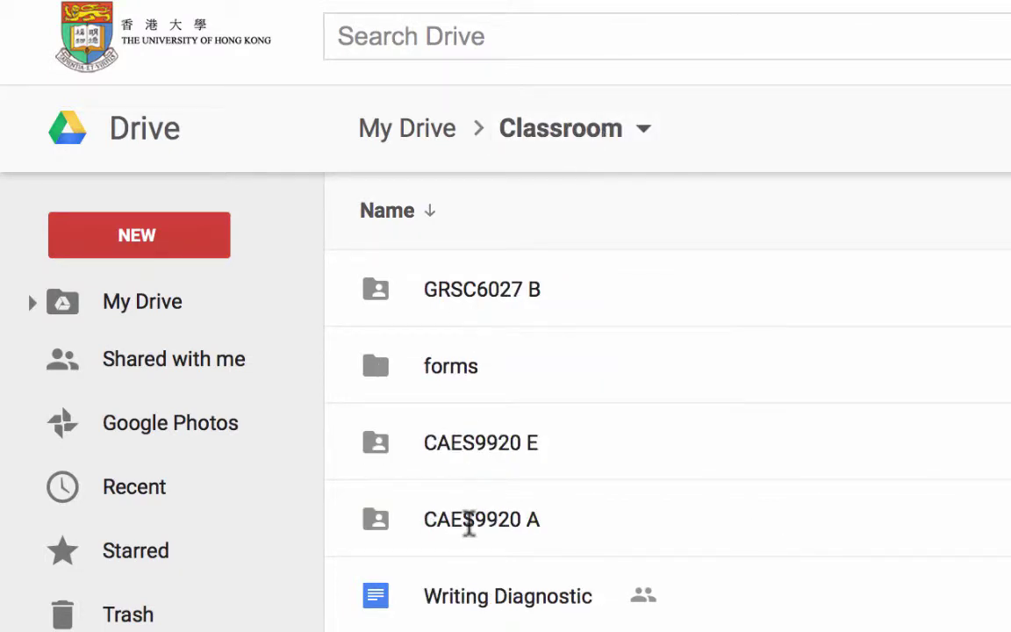
left_click(386, 525)
double_click(386, 525)
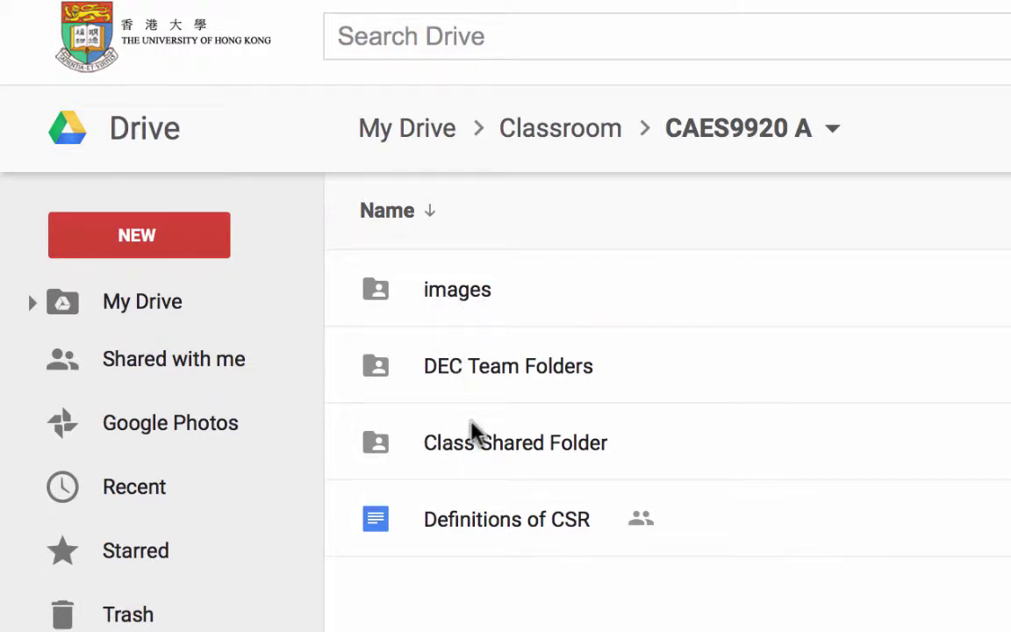
View the CSR papers folder of The Double Negatives team inside DEC Team Folders
double_click(378, 378)
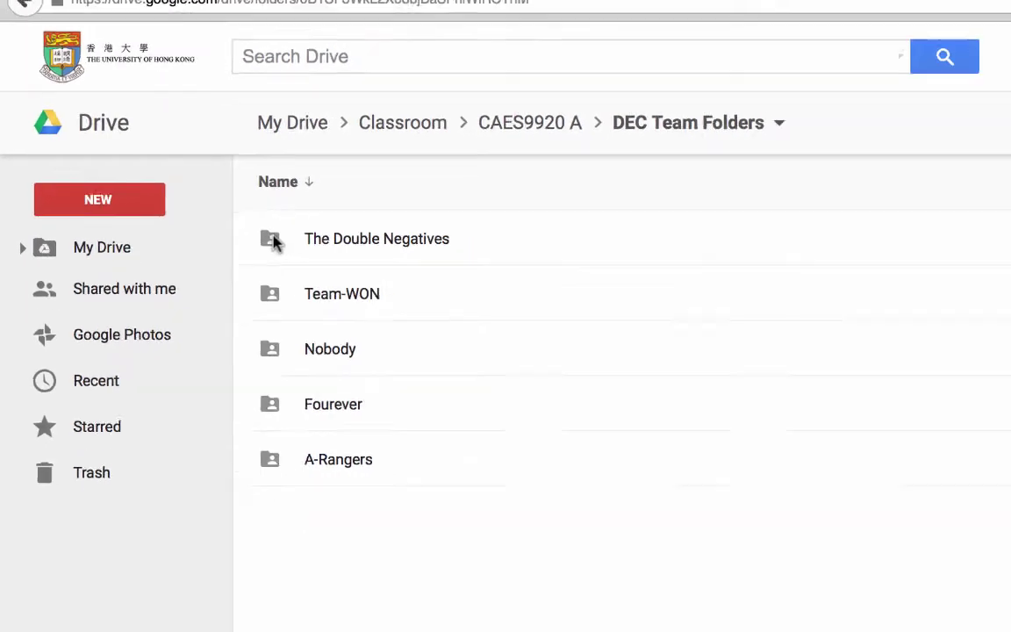
double_click(273, 242)
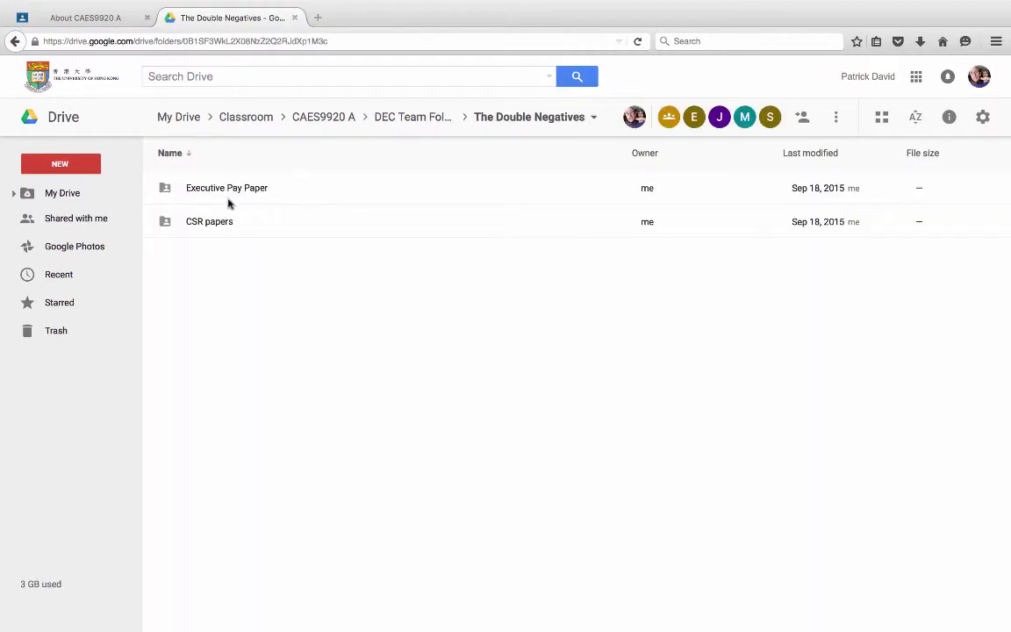
double_click(166, 229)
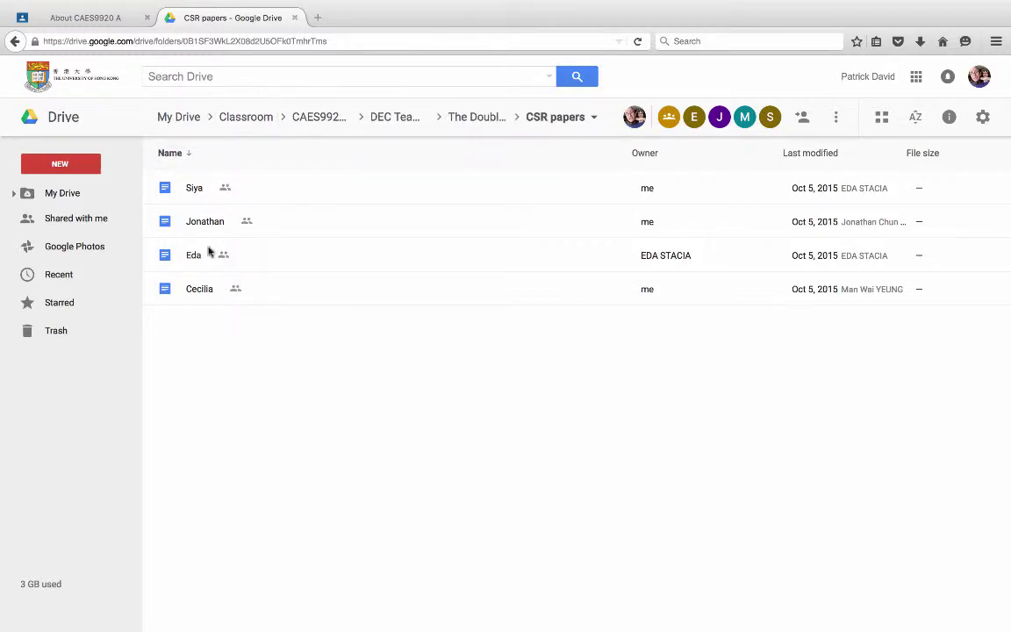
Open the Session 05.1 document from its session folder in the CAES9920 A Class Shared Folder
left_click(326, 123)
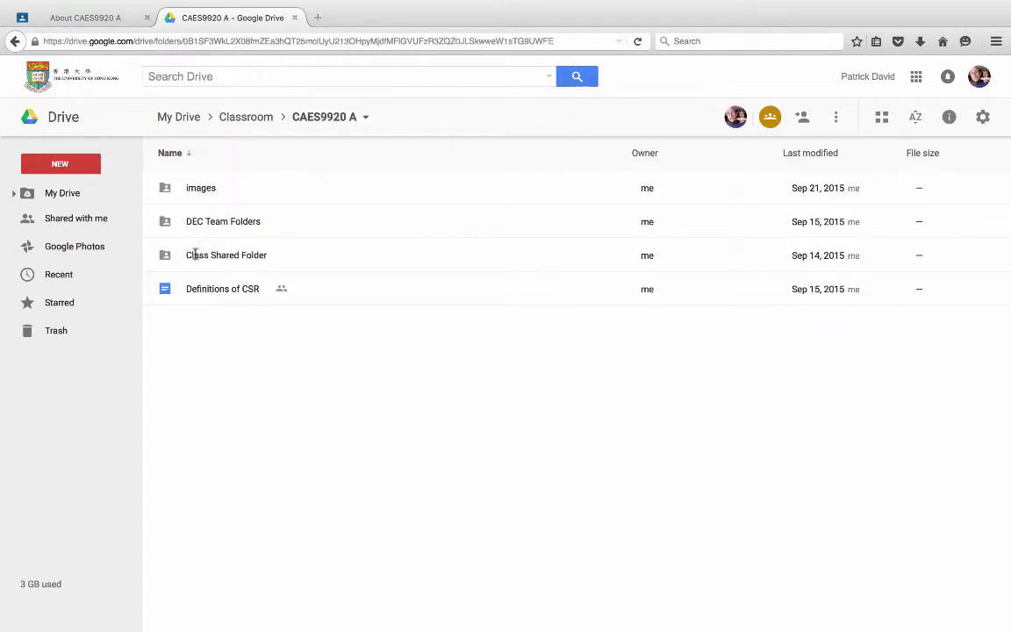
double_click(167, 261)
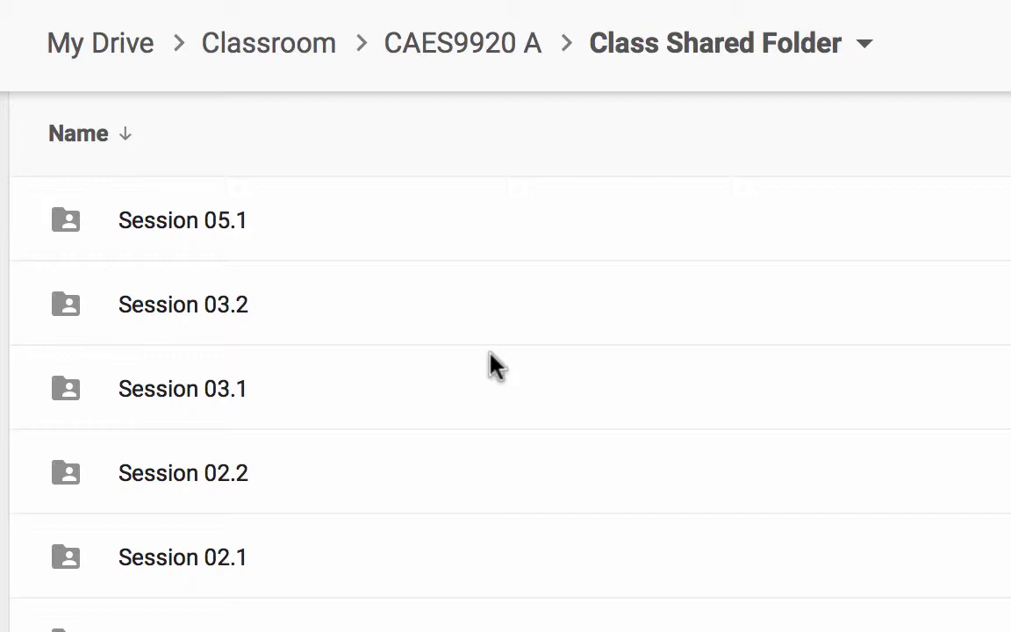
left_click(79, 214)
double_click(79, 214)
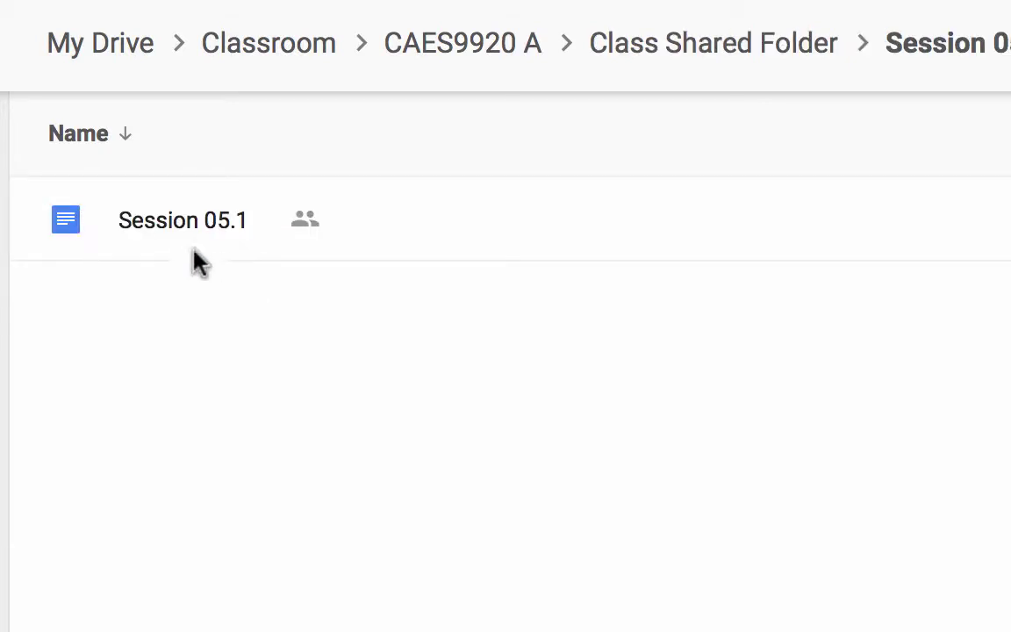
double_click(70, 233)
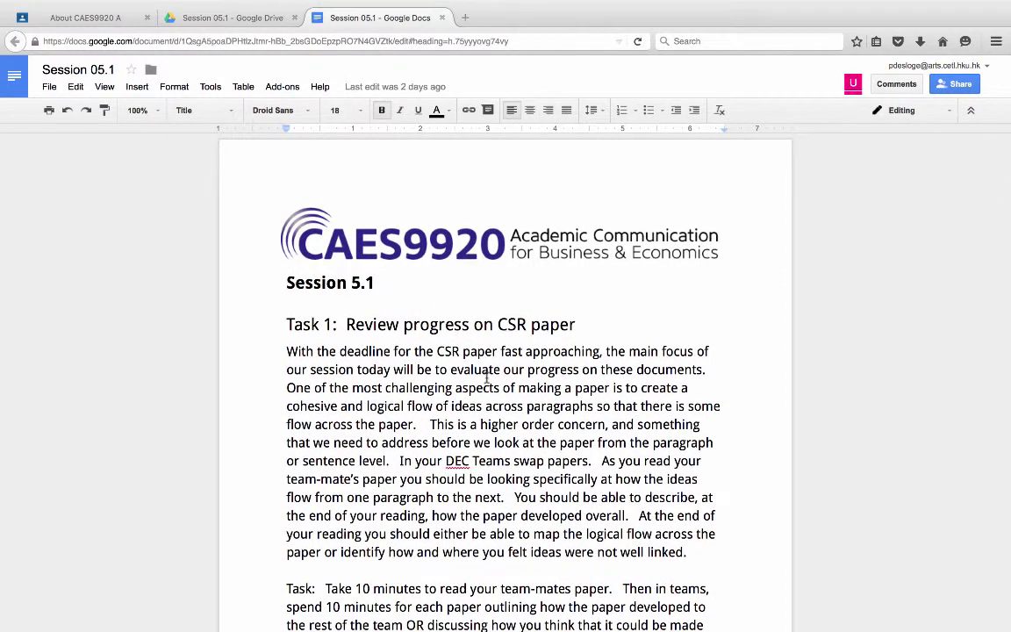
Look through the Session 05.1 document from Task 1 to Task 3, including the results entered by each team
scroll(487, 378, "down", 2)
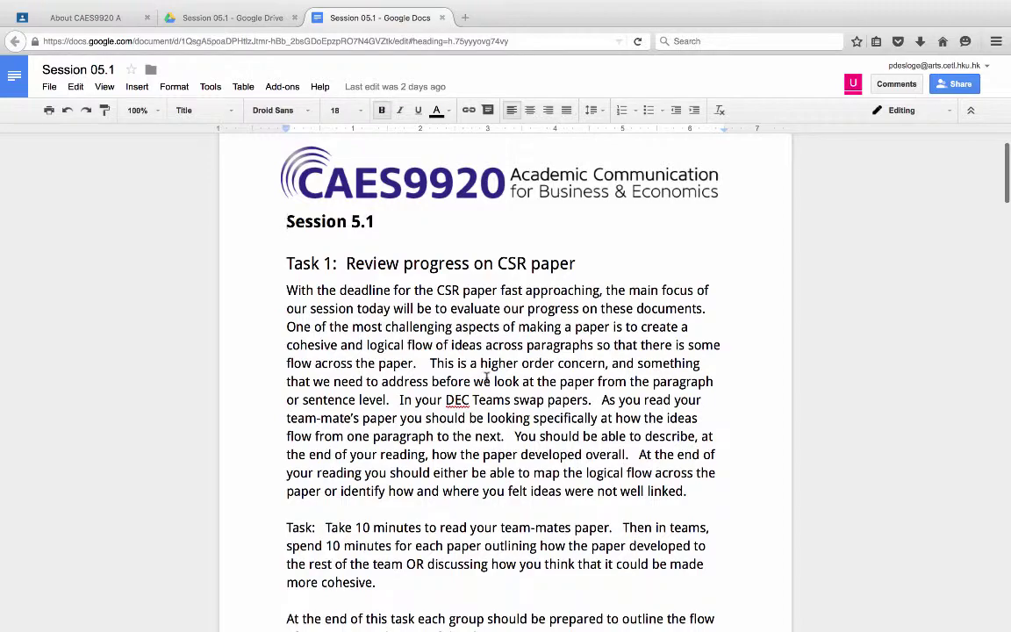
scroll(488, 377, "down", 3)
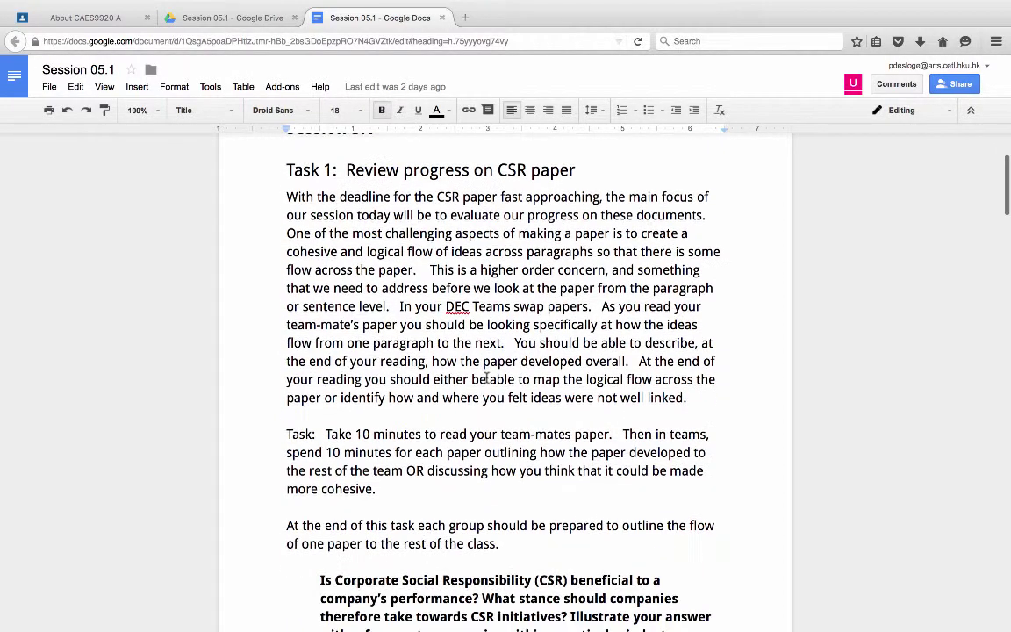
scroll(487, 378, "down", 10)
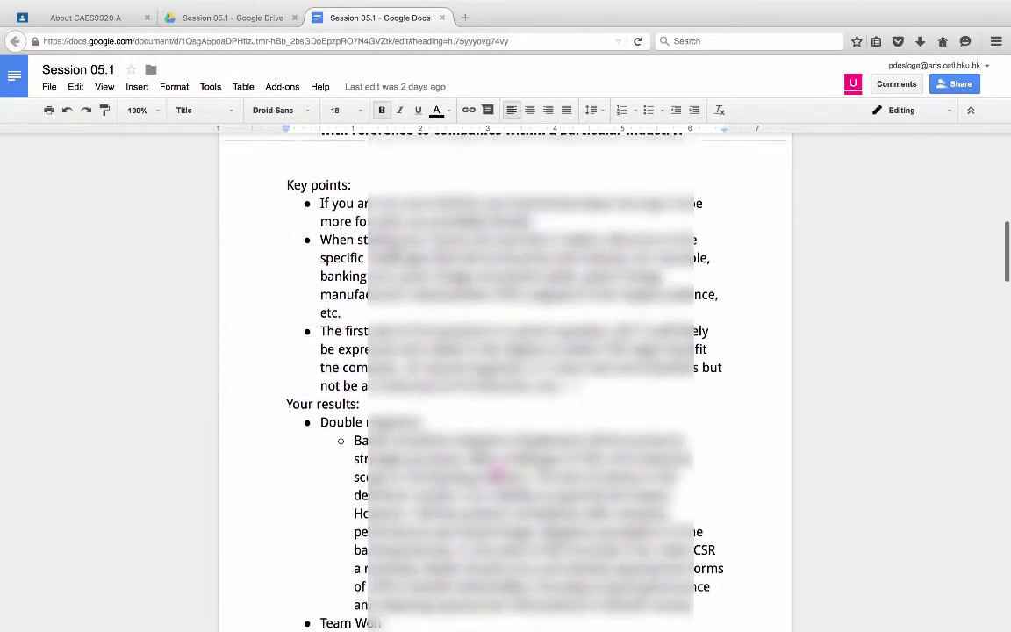
scroll(351, 319, "down", 5)
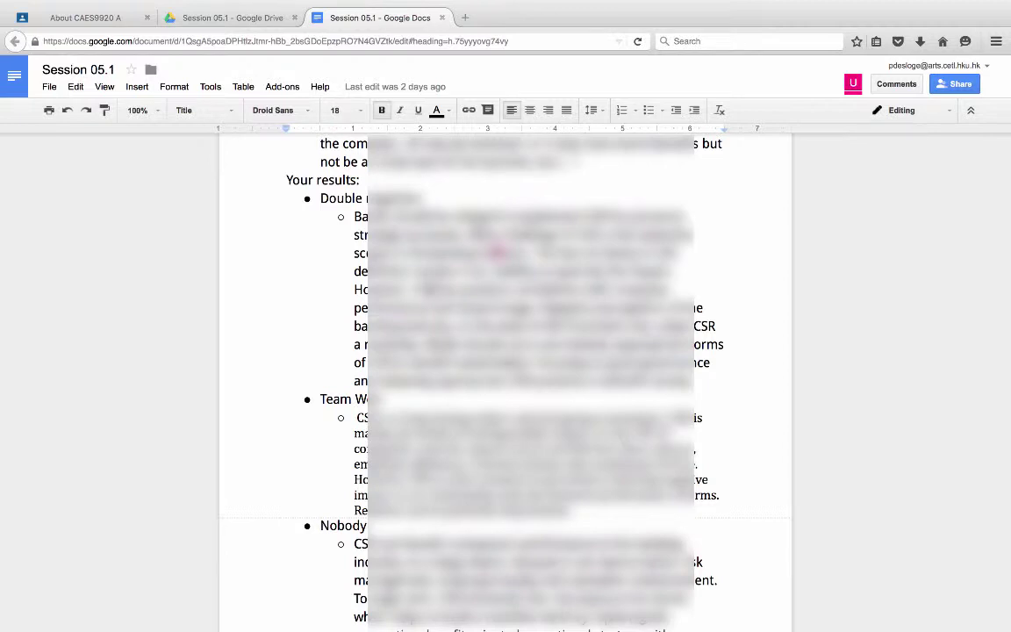
scroll(505, 377, "down", 4)
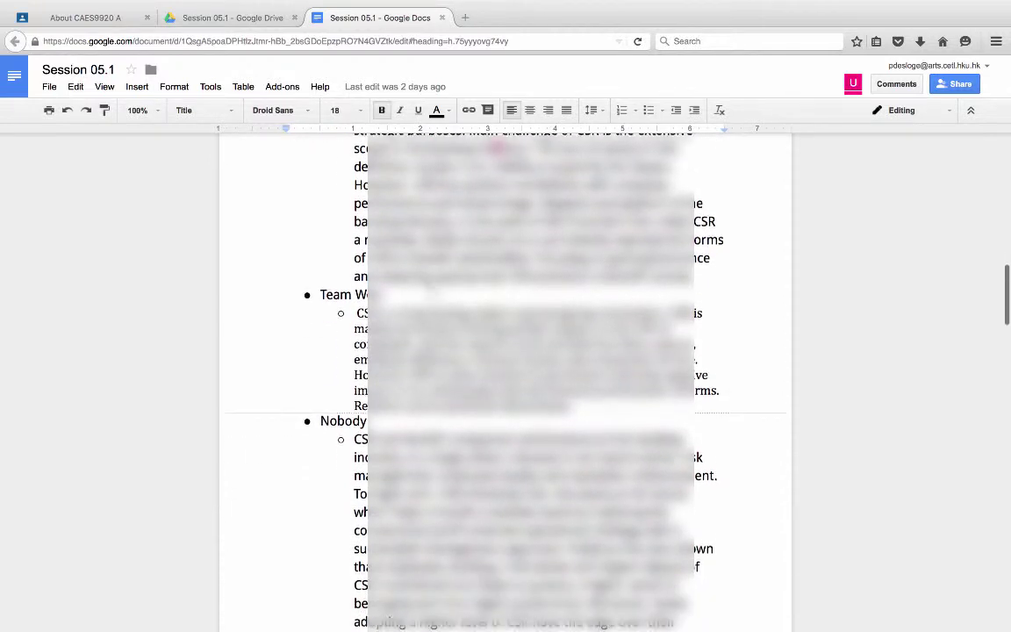
scroll(504, 378, "down", 6)
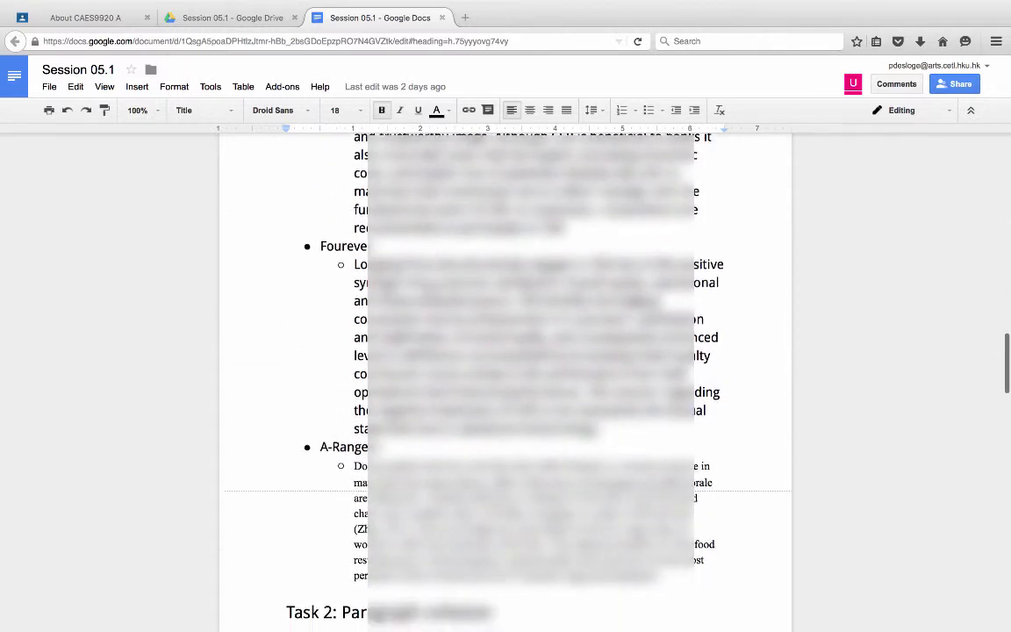
scroll(505, 378, "down", 3)
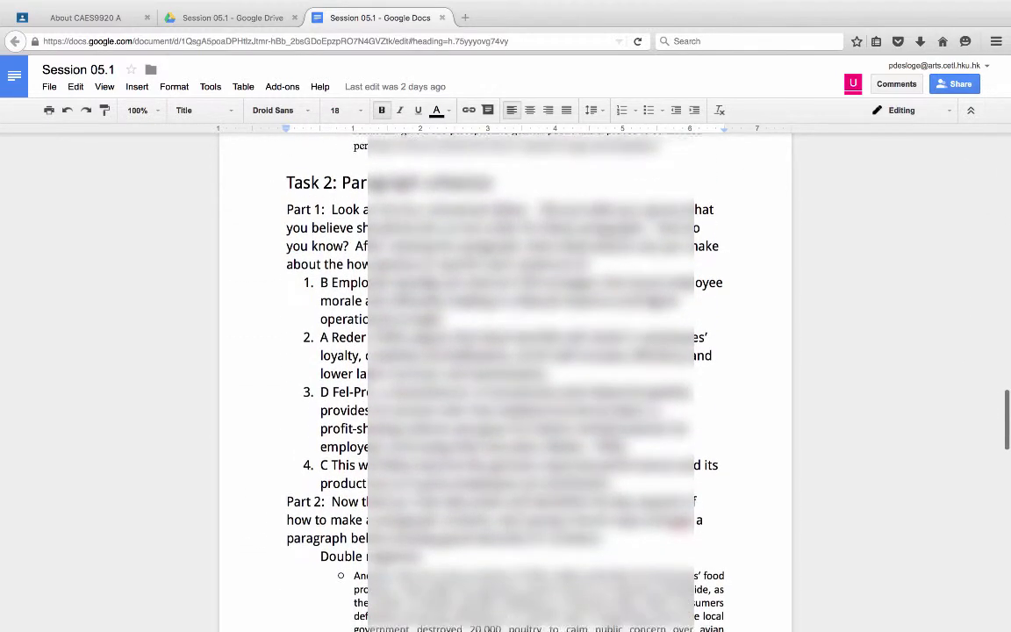
scroll(506, 378, "down", 9)
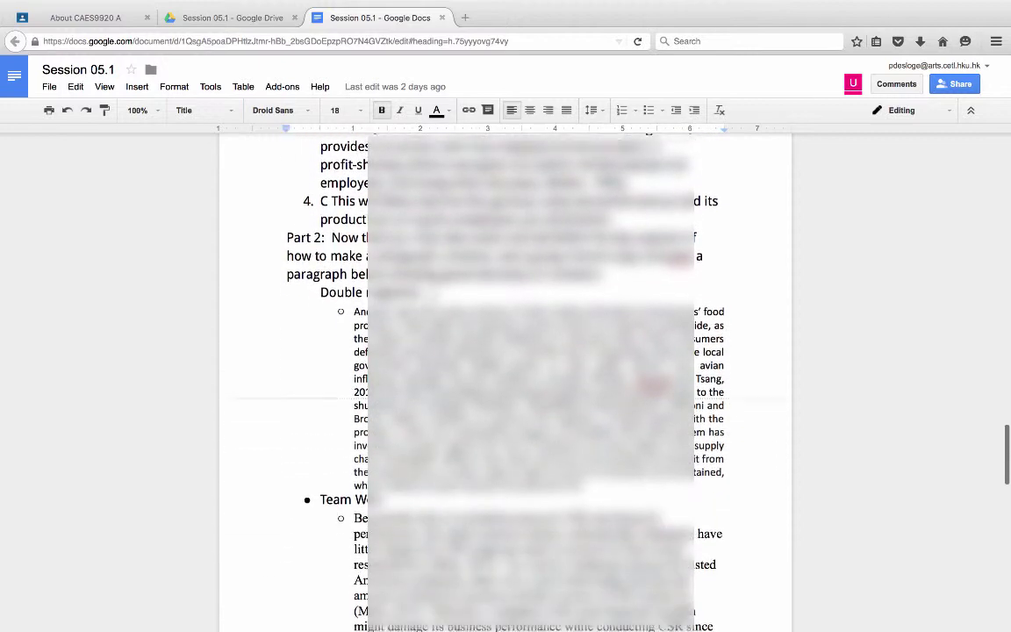
scroll(506, 378, "down", 3)
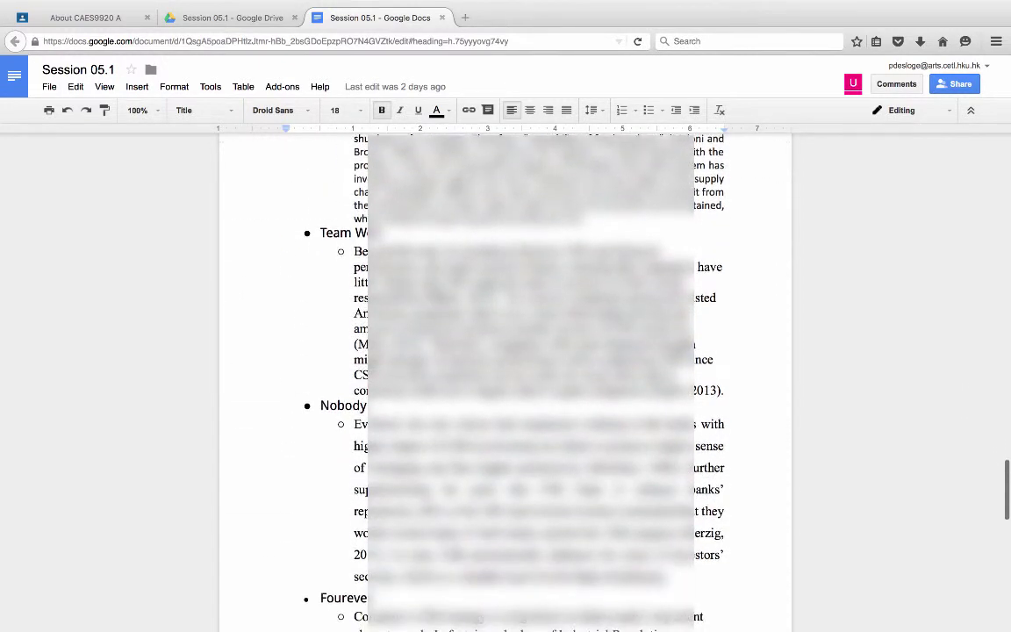
scroll(506, 377, "down", 6)
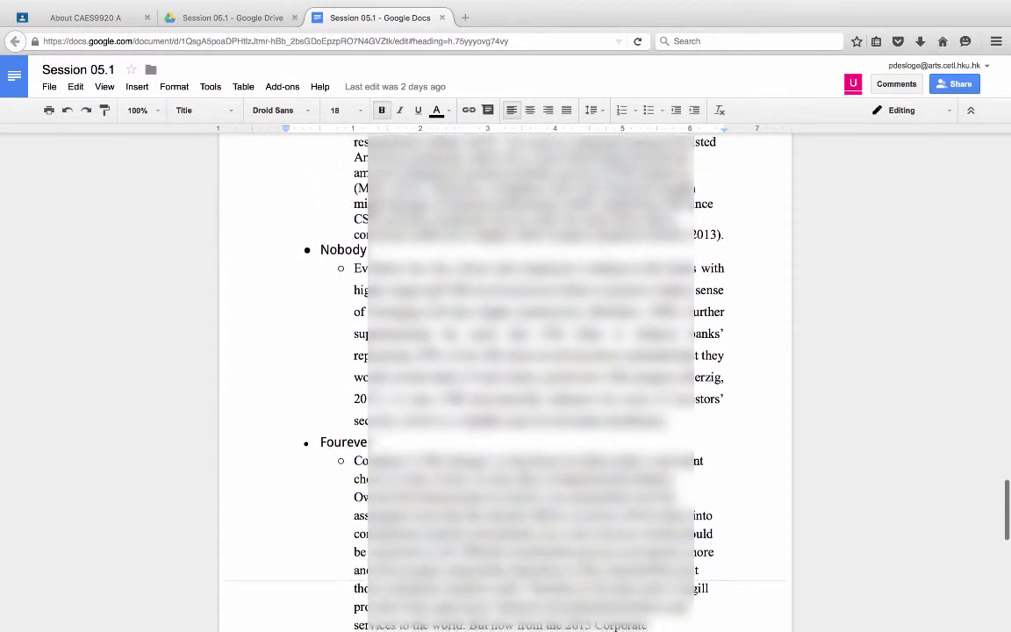
scroll(506, 378, "down", 2)
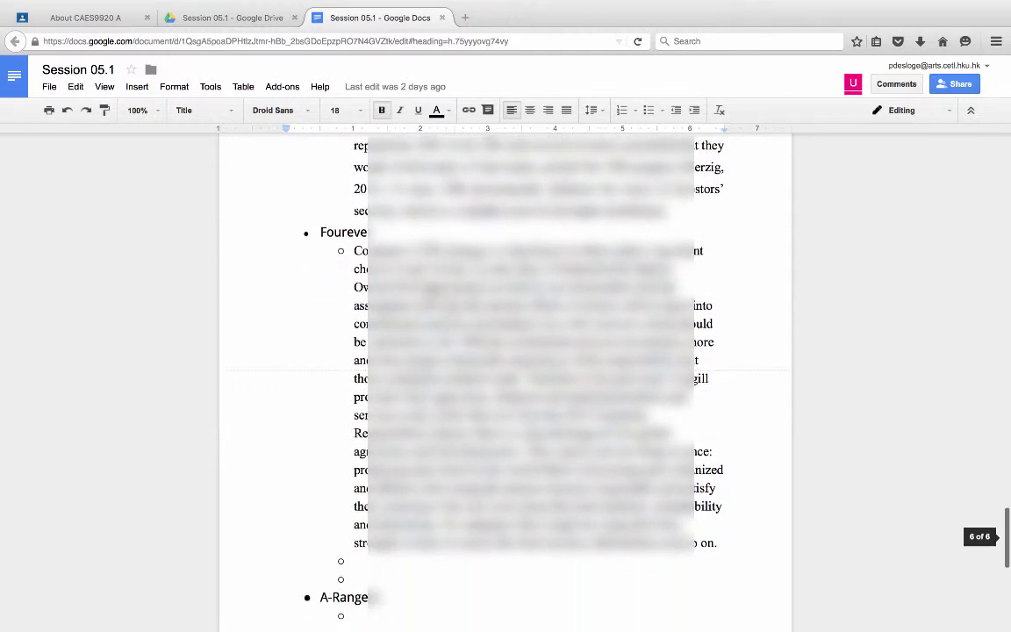
scroll(505, 378, "down", 5)
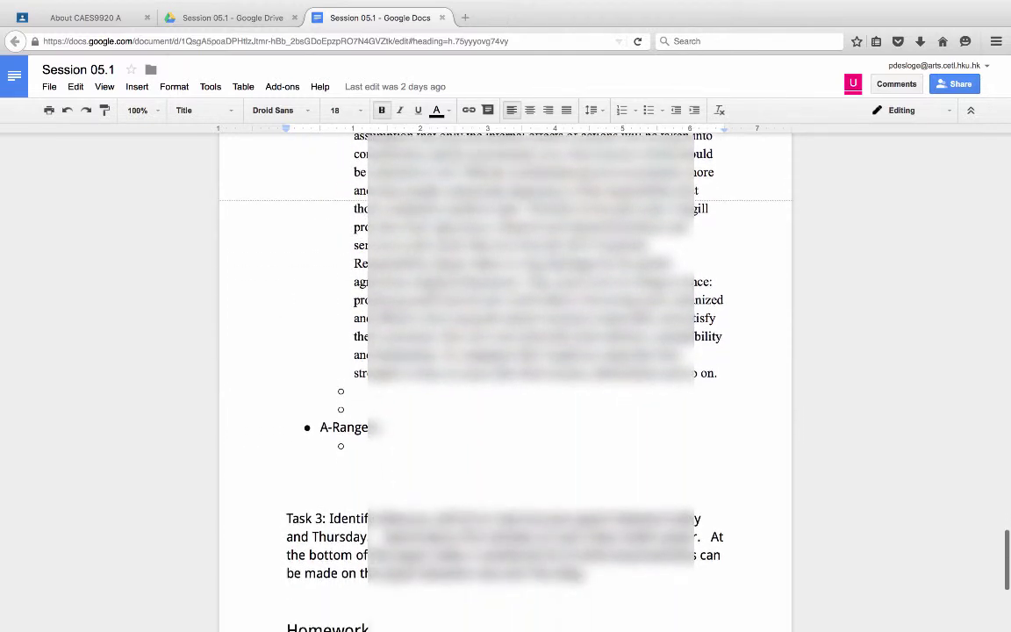
Reapply the Normal text style to the Double Negatives team's paragraph under Task 2, Part 2
scroll(505, 377, "up", 14)
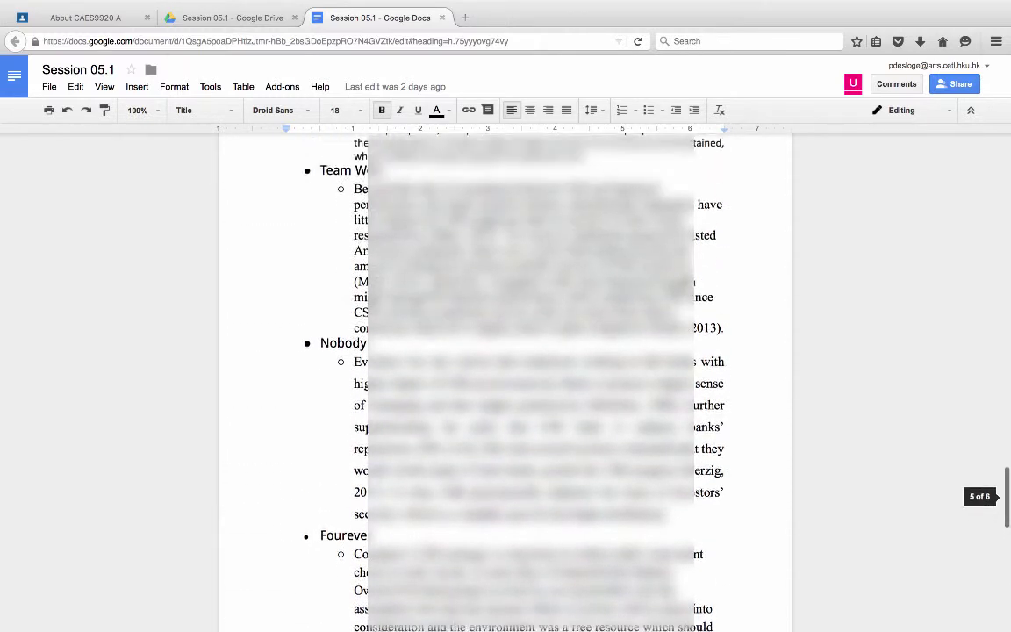
scroll(506, 377, "up", 3)
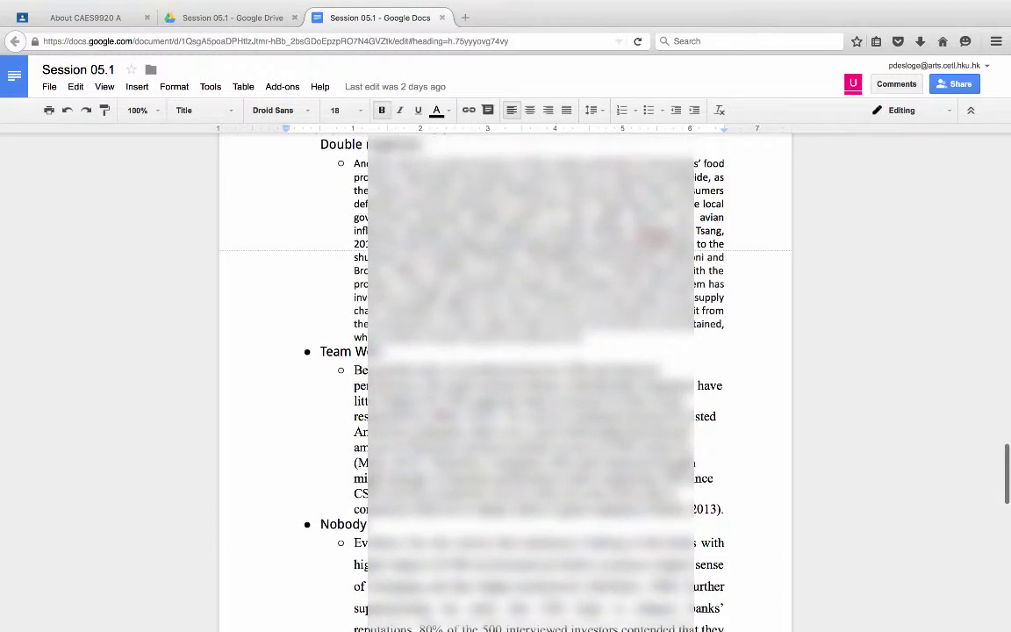
left_click(386, 180)
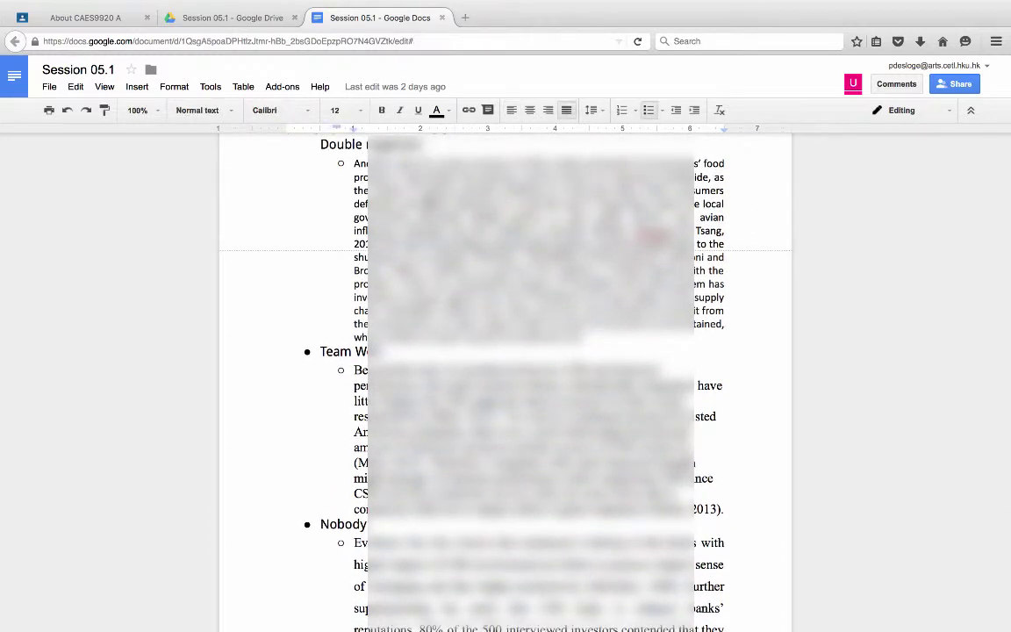
left_click(226, 110)
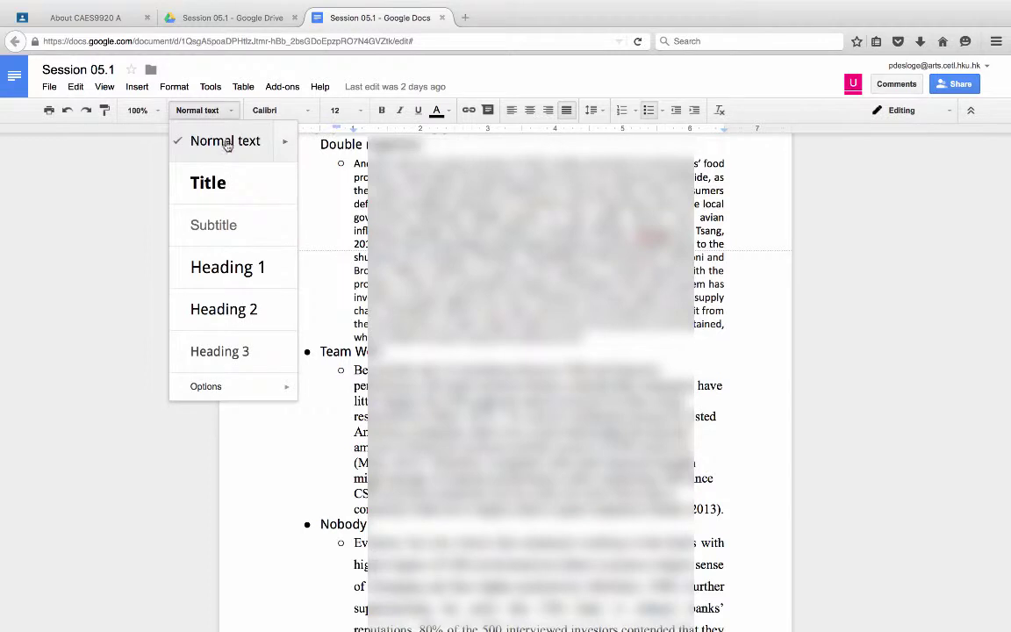
left_click(225, 143)
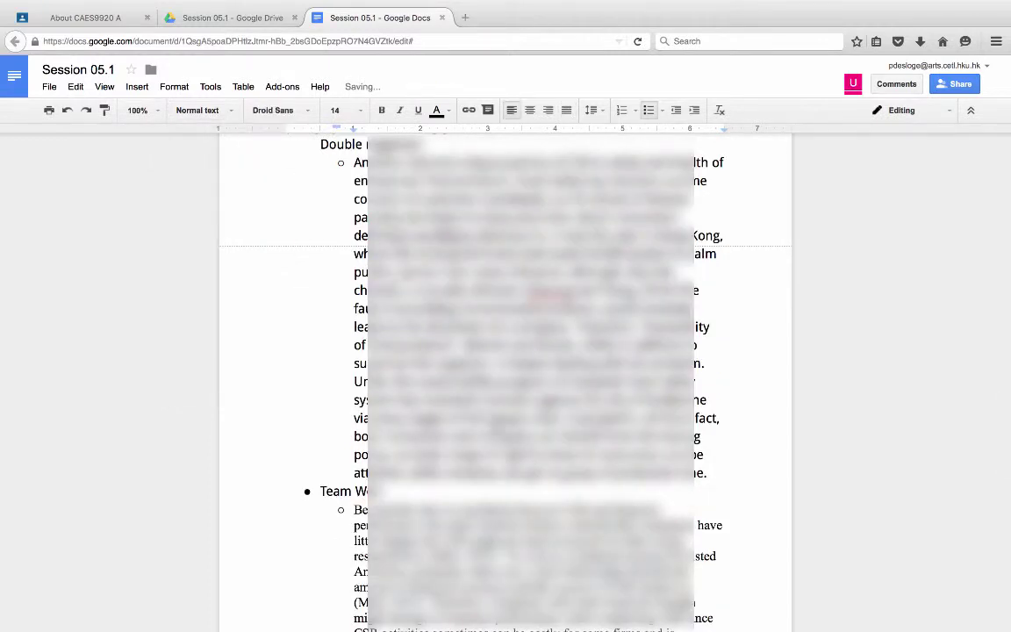
scroll(505, 378, "down", 3)
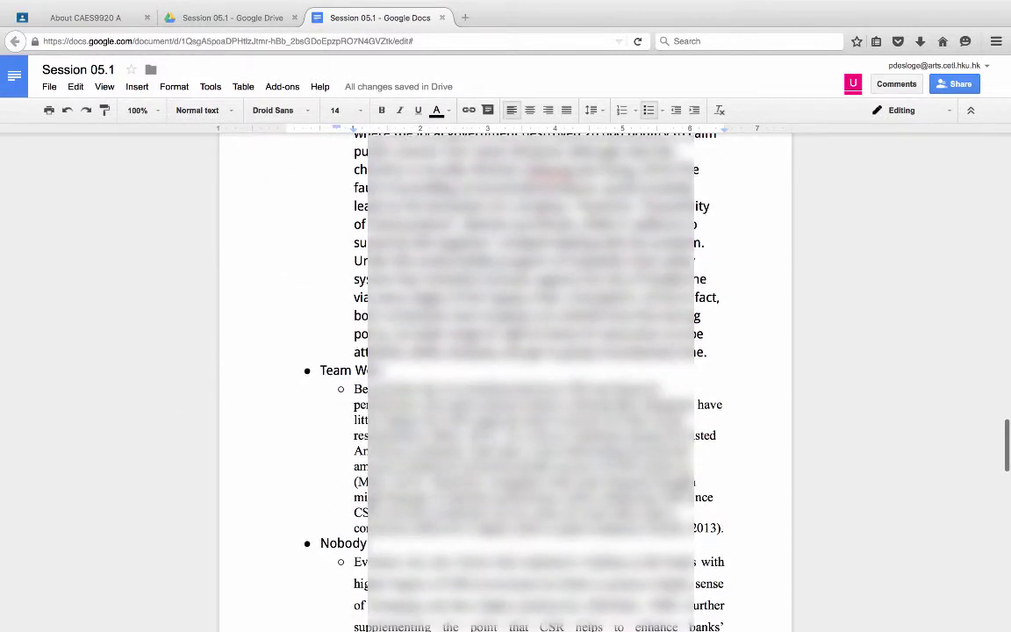
Reapply the Normal text style to the paragraph of the team listed directly after Double Negatives under Task 2, Part 2
left_click(345, 266)
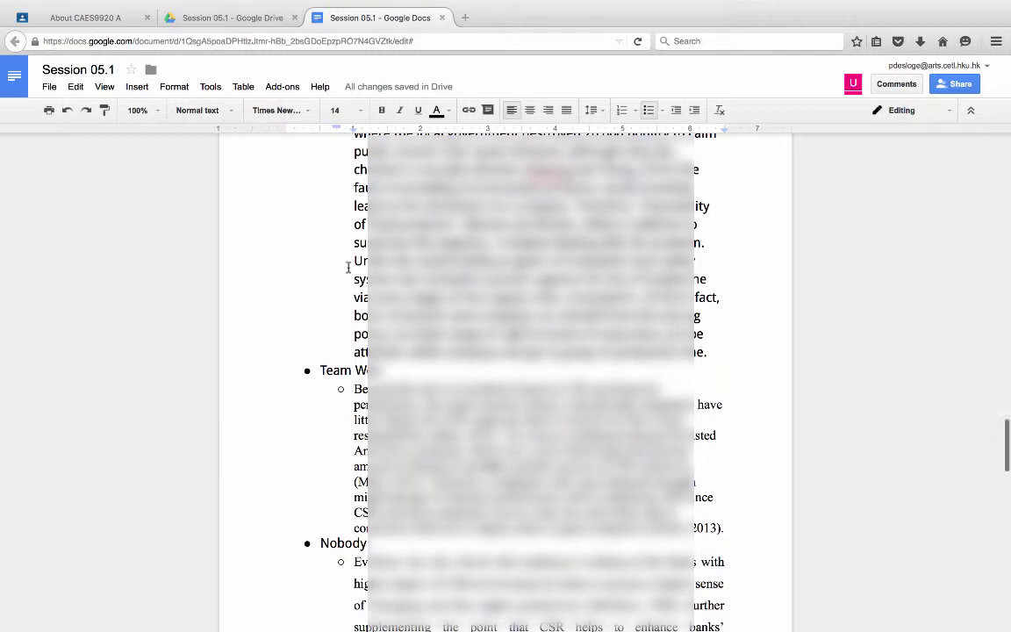
left_click(228, 112)
left_click(215, 143)
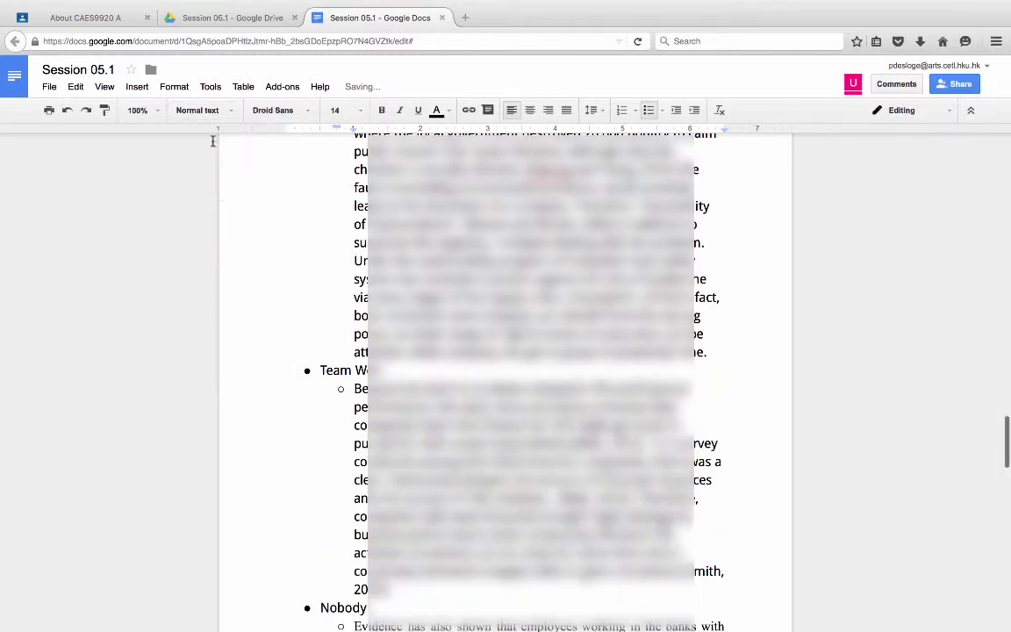
scroll(506, 377, "up", 5)
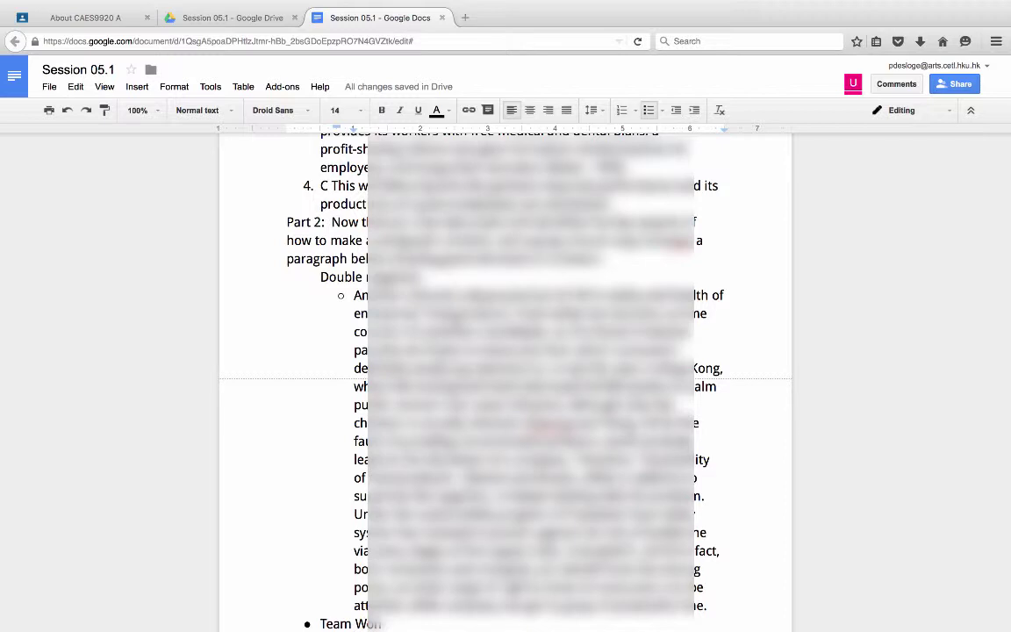
Switch back to Google Drive and open the Session 02.1 folder inside the CAES9920 A Class Shared Folder
left_click(268, 19)
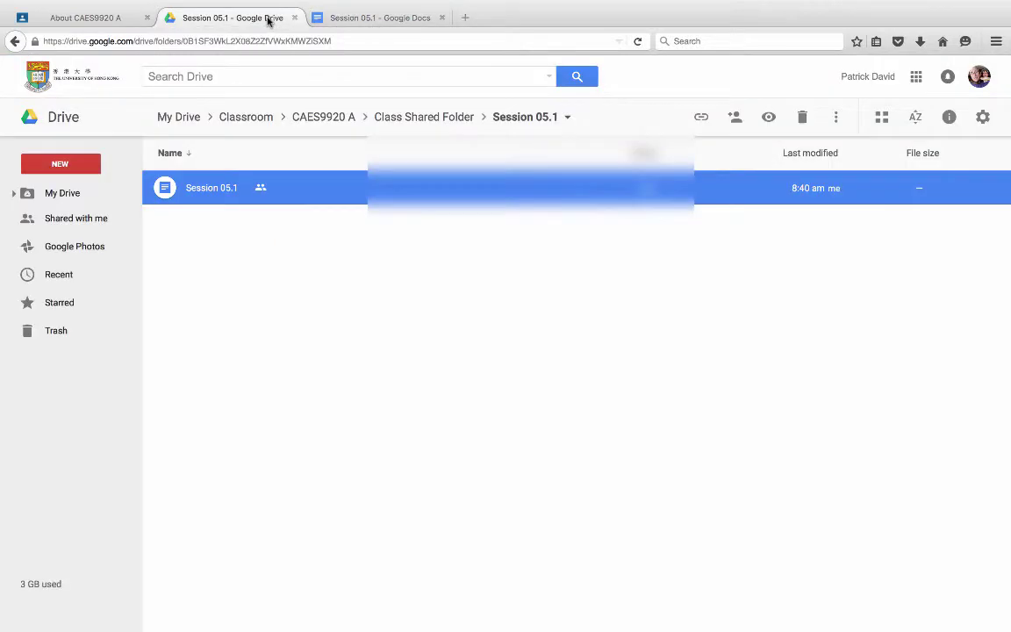
left_click(392, 120)
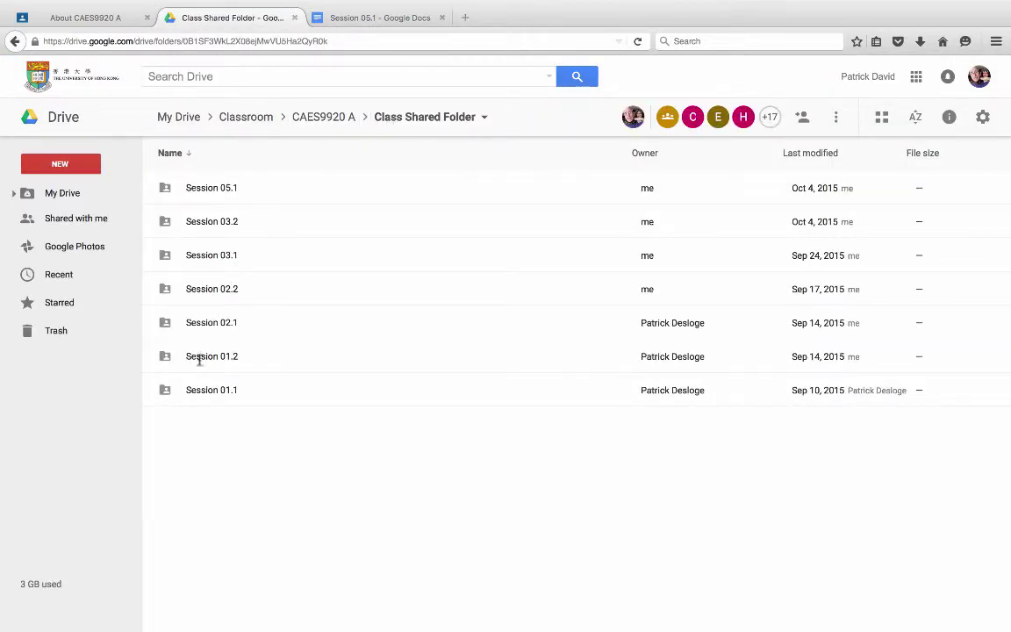
double_click(198, 323)
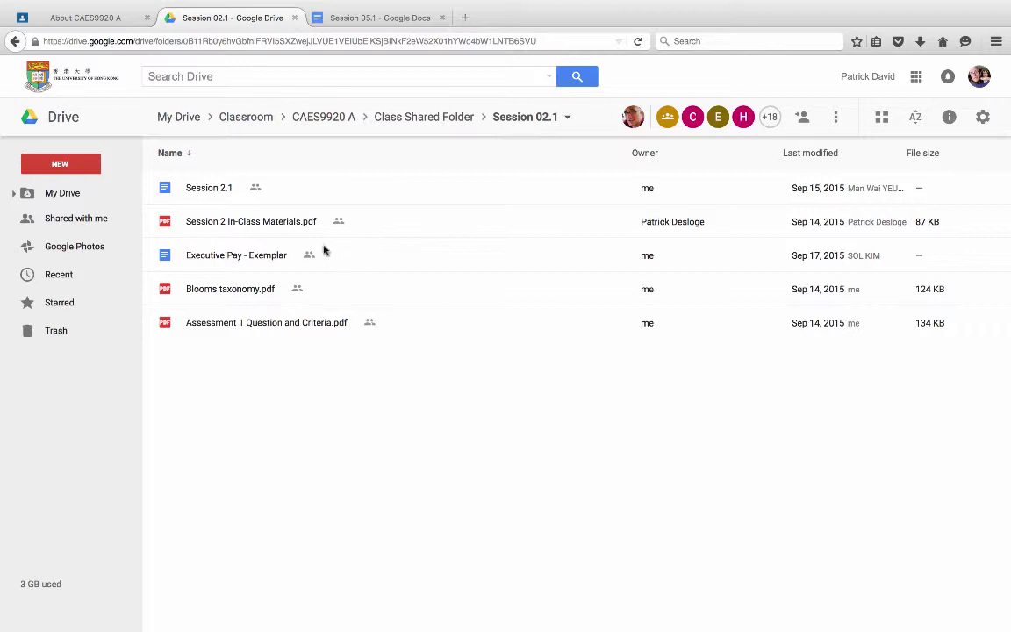
Preview Blooms taxonomy.pdf and Assessment 1 Question and Criteria.pdf from the Session 02.1 folder, closing each preview
left_click(224, 291)
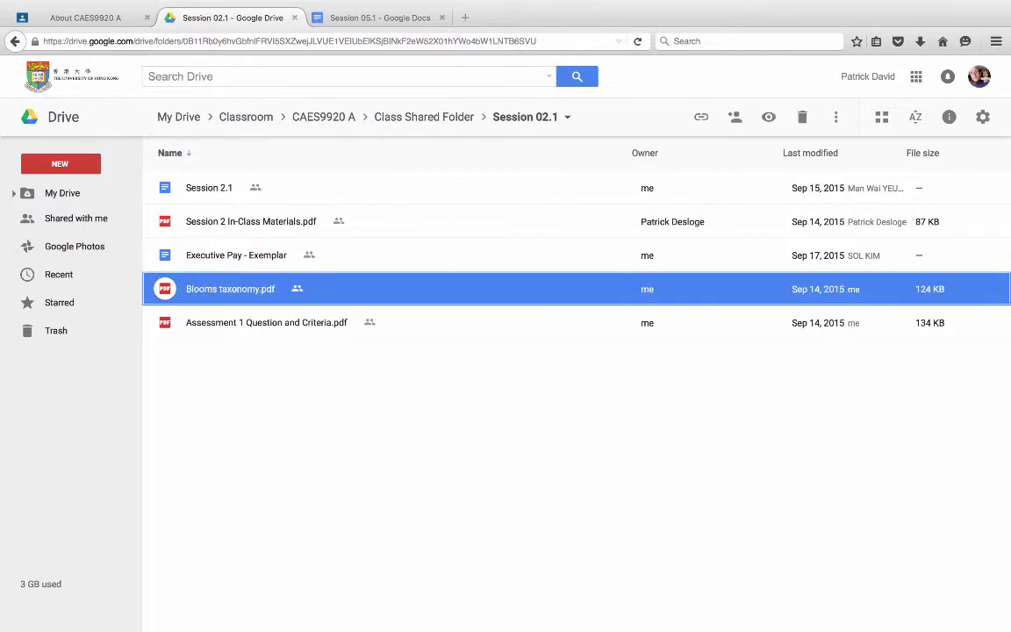
double_click(223, 291)
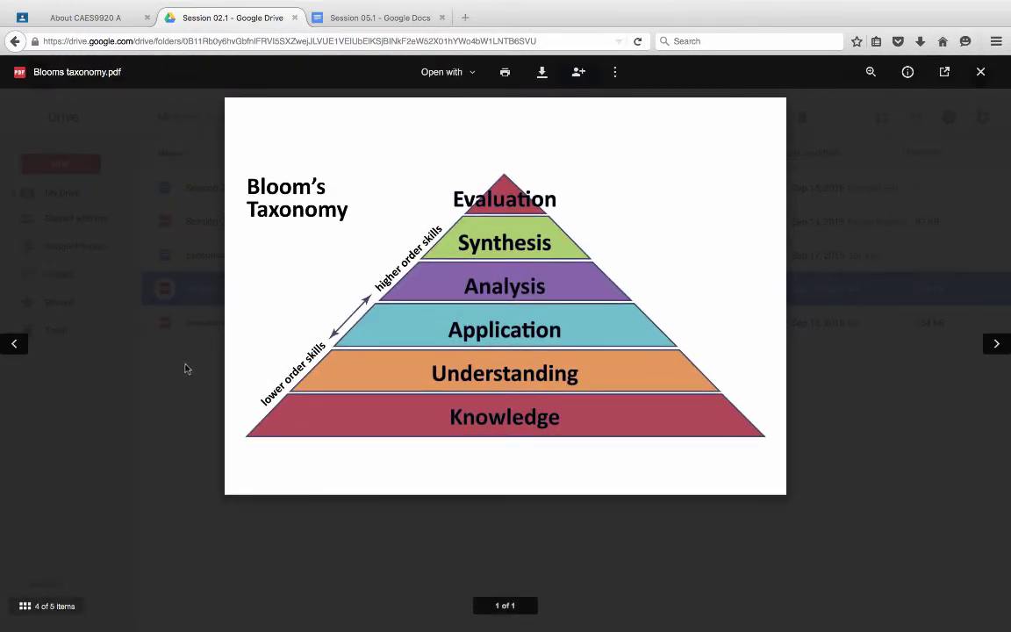
left_click(185, 369)
double_click(204, 326)
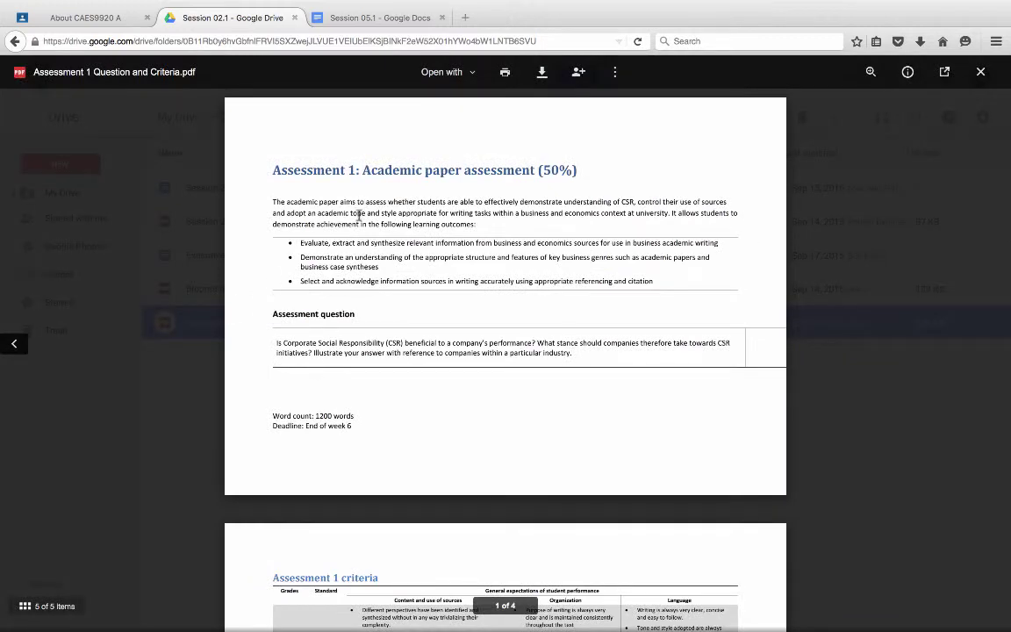
left_click(172, 379)
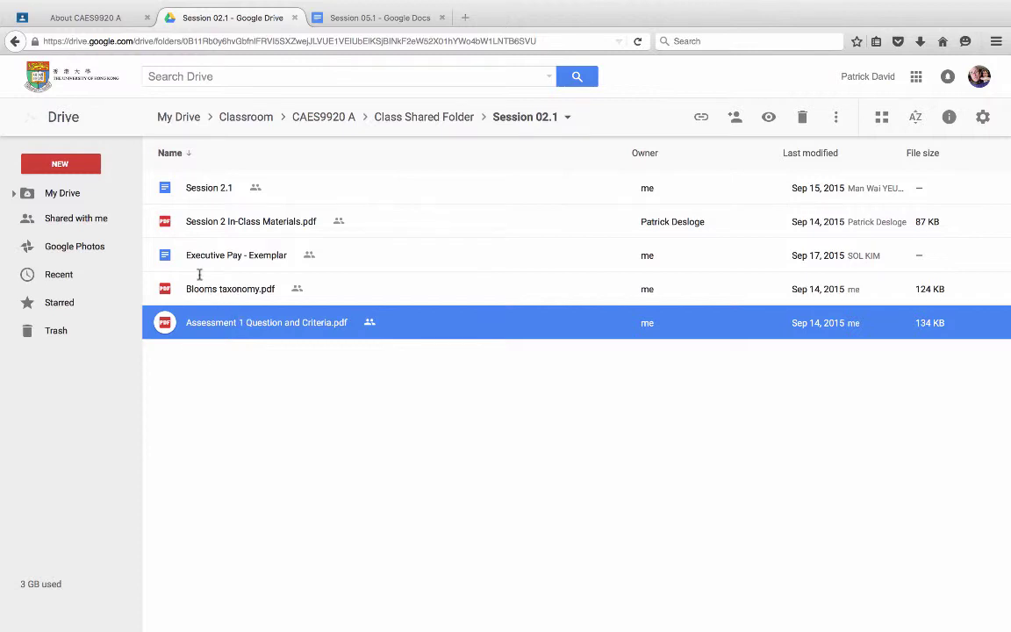
Open the Session 2.1 document and look through its announcements and exemplar task sections, returning to its title
double_click(205, 195)
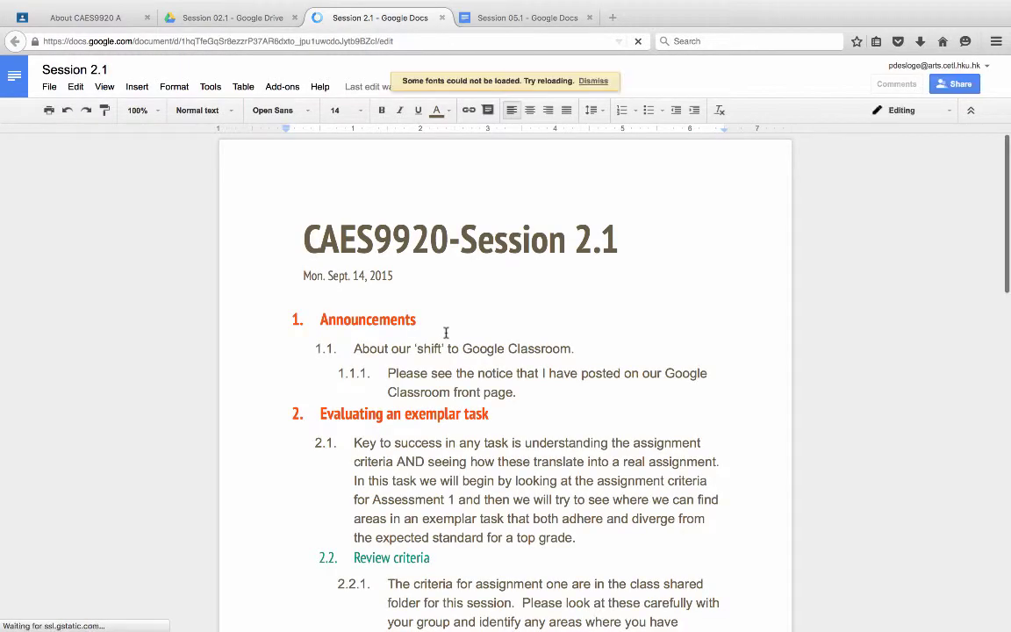
scroll(446, 333, "down", 10)
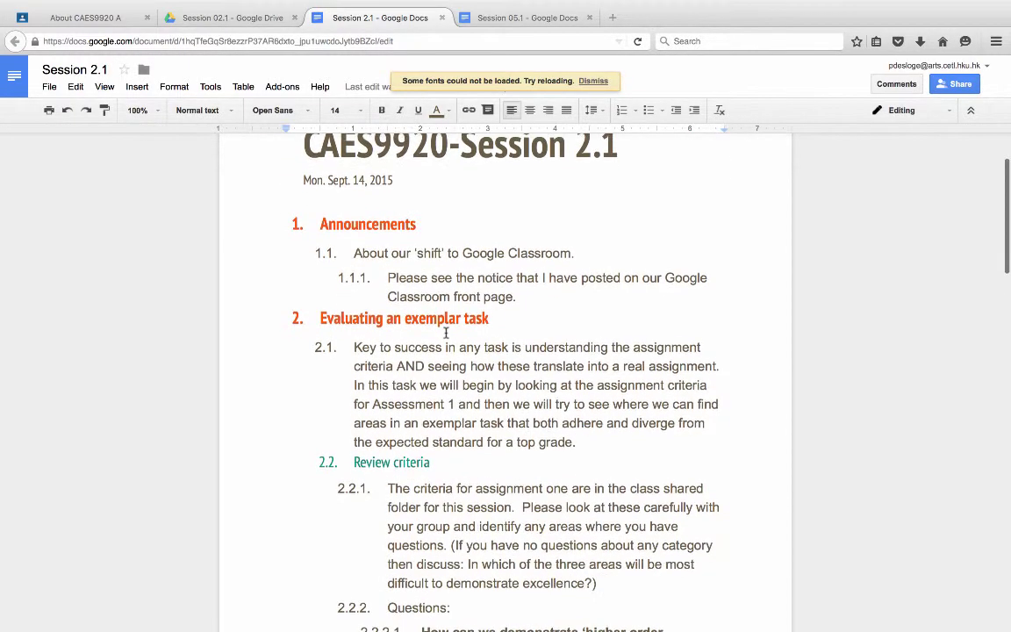
scroll(446, 333, "down", 2)
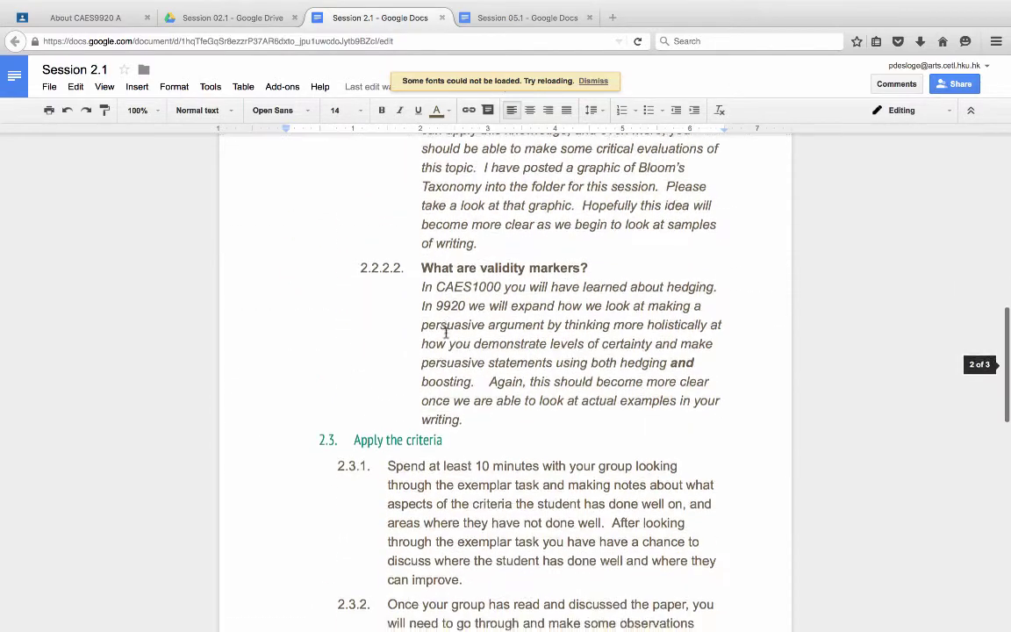
scroll(446, 333, "up", 6)
scroll(445, 333, "up", 3)
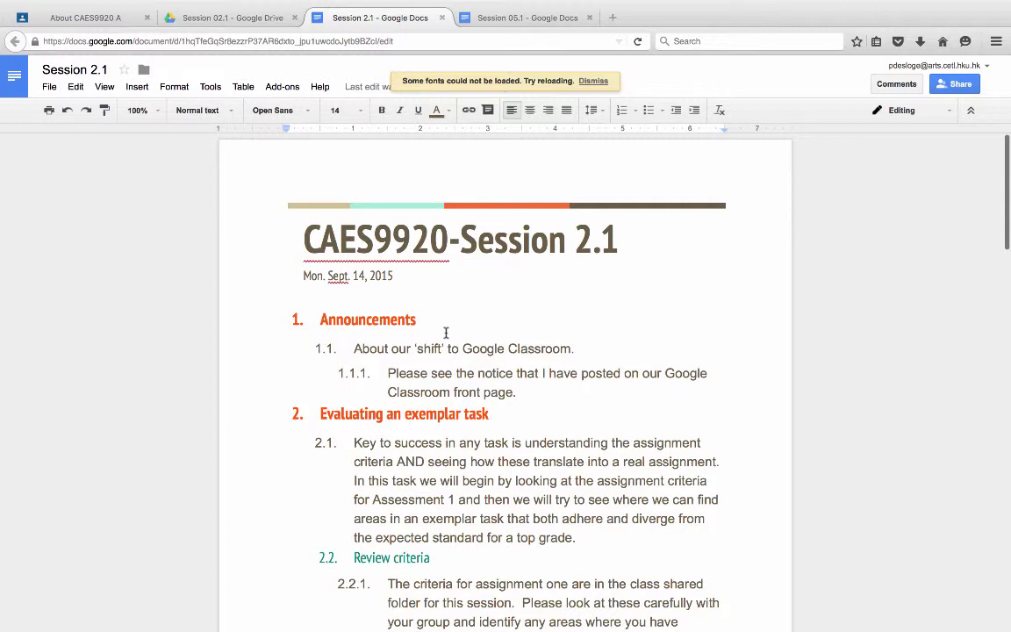
Close the Session 2.1 and Session 05.1 documents and the Drive folder to return to the CAES9920 A About page in Google Classroom
left_click(442, 19)
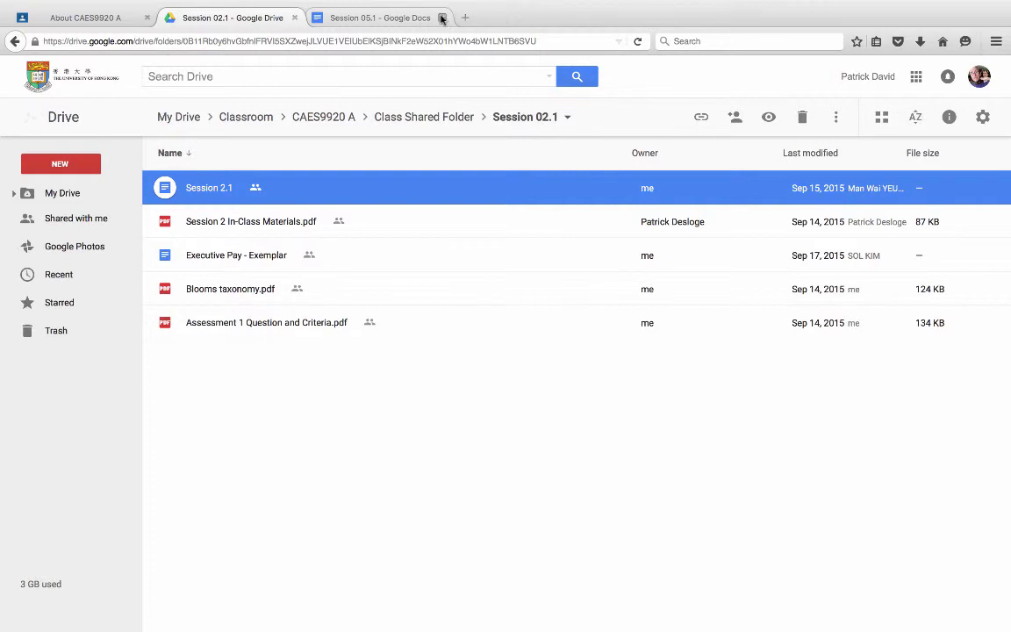
left_click(442, 19)
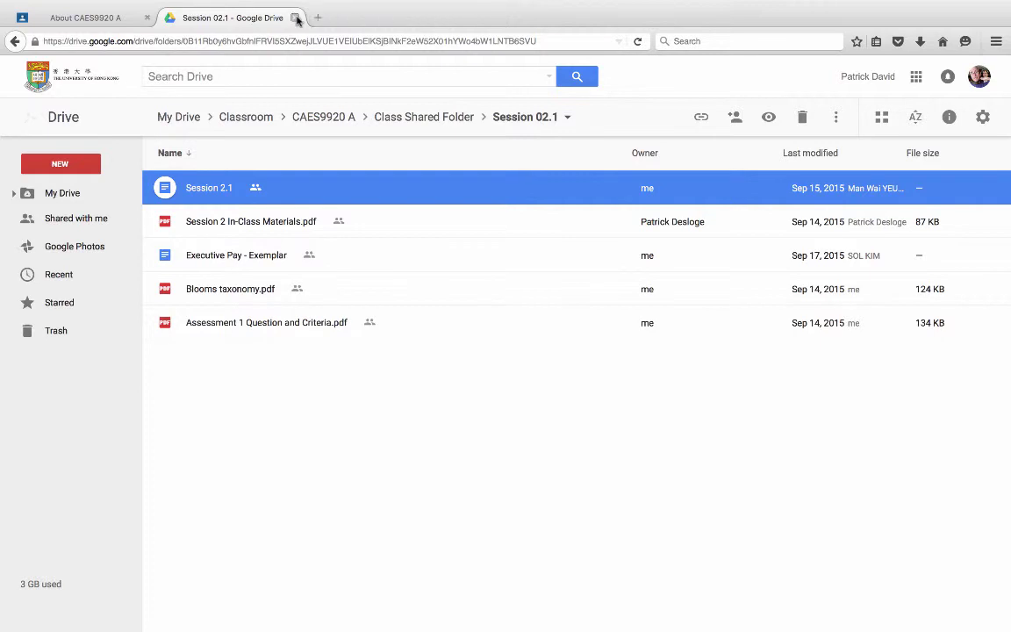
left_click(318, 19)
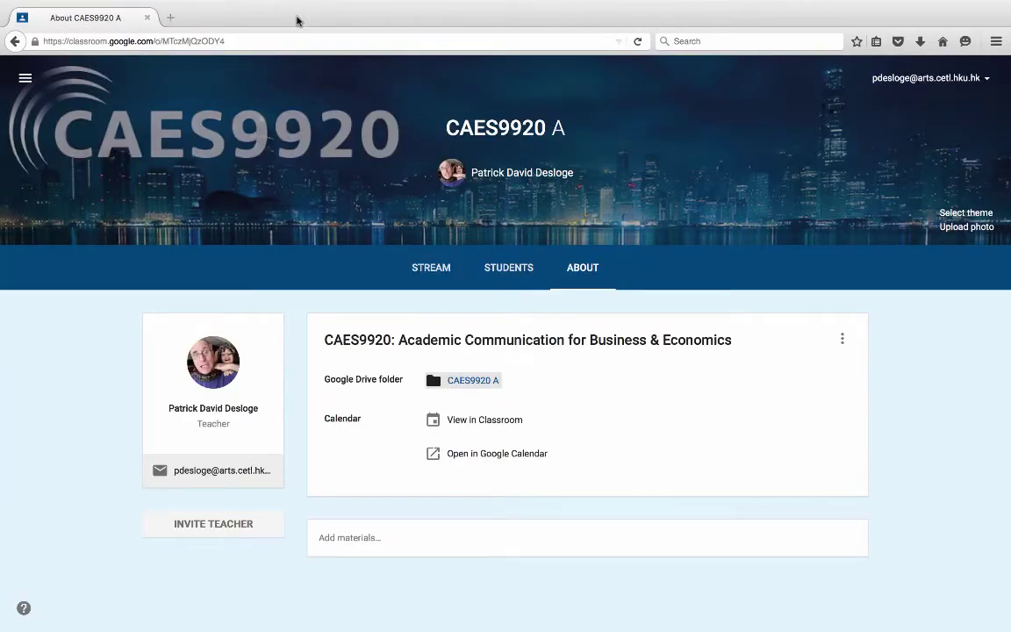